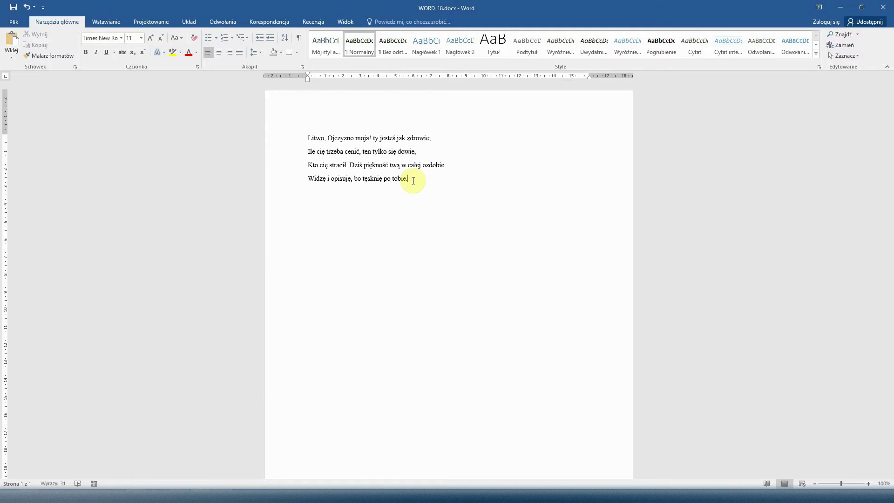
Step: Download the Allura font family from Google Fonts as Allura.zip and view it in the downloads list
left_click(49, 496)
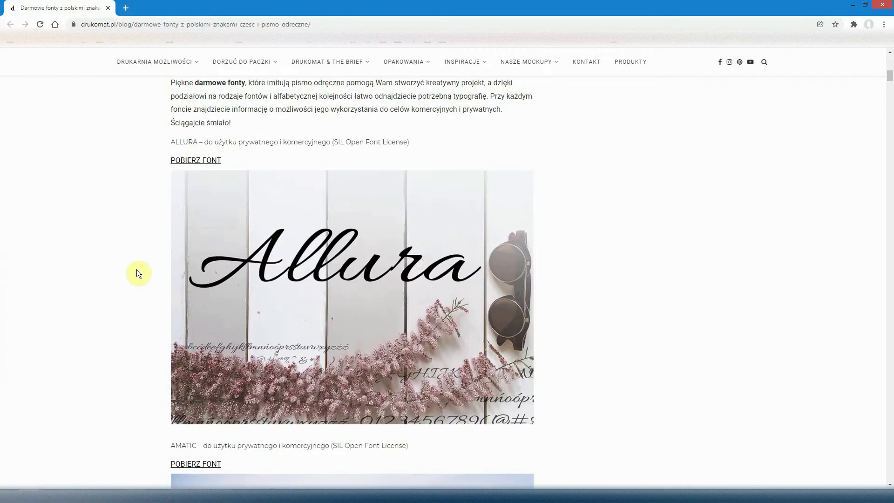
left_click(184, 161)
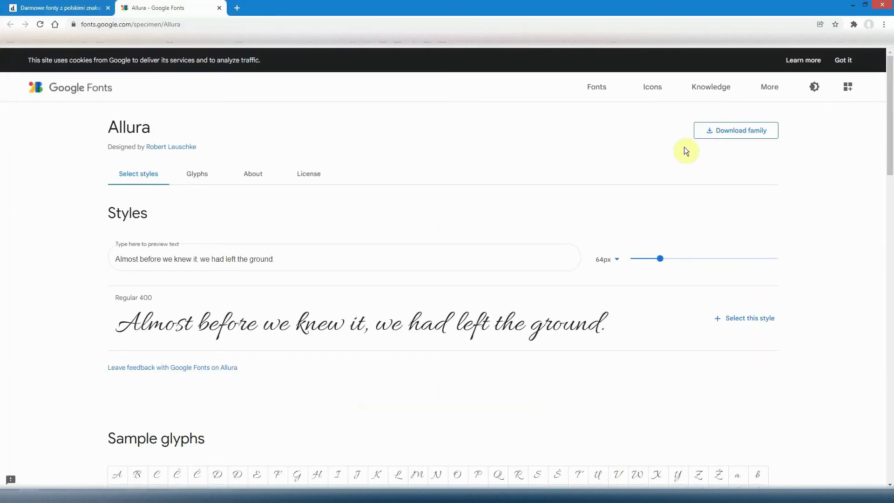
left_click(722, 137)
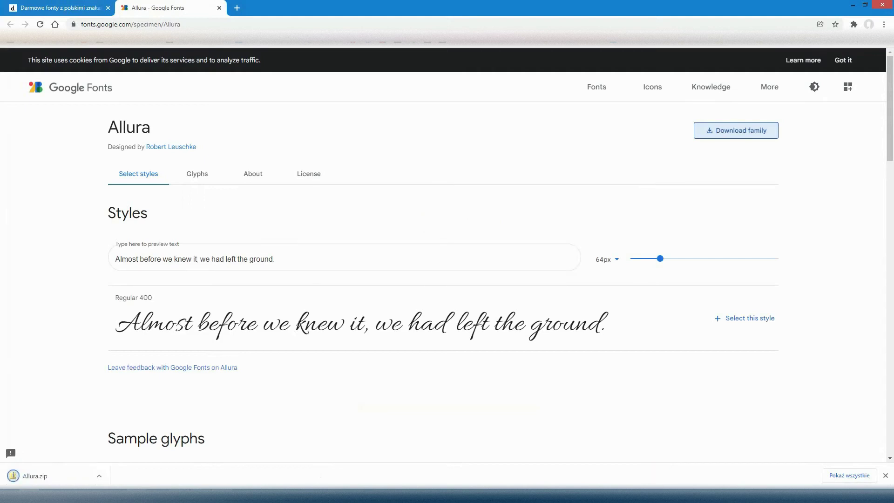
left_click(845, 477)
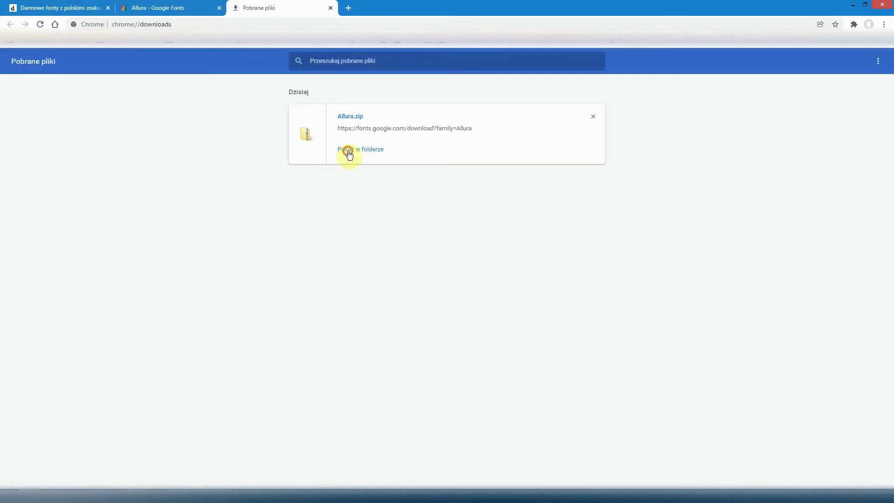
Step: Extract Allura.zip into the Pobrane folder using 7-Zip's Wypakuj tutaj
left_click(349, 152)
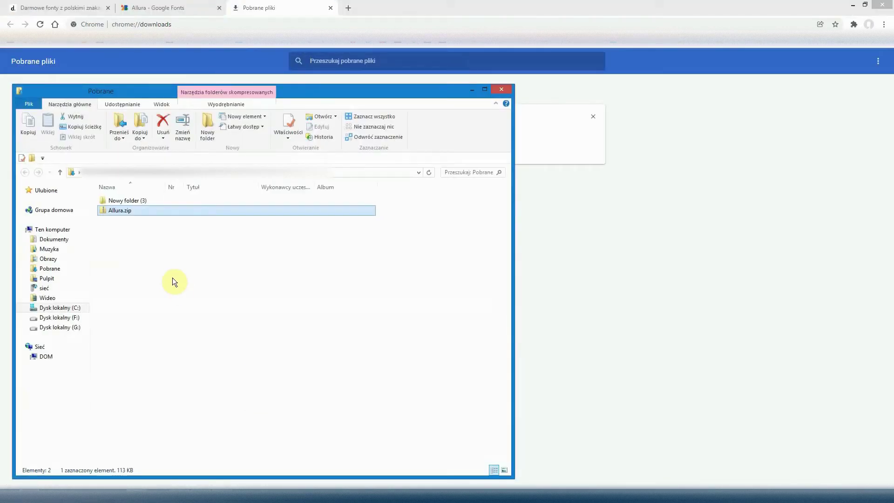
right_click(117, 212)
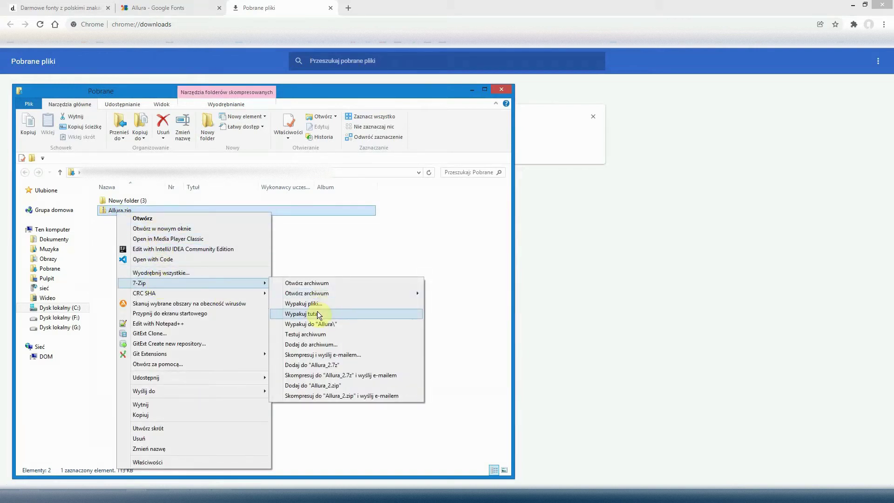
mouse_move(154, 283)
left_click(317, 311)
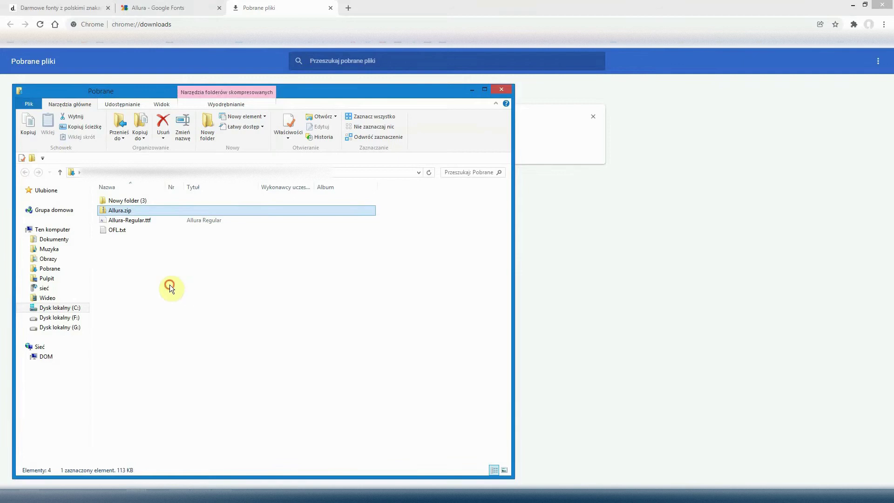
Step: Install the Allura Regular font from Allura-Regular.ttf
right_click(132, 222)
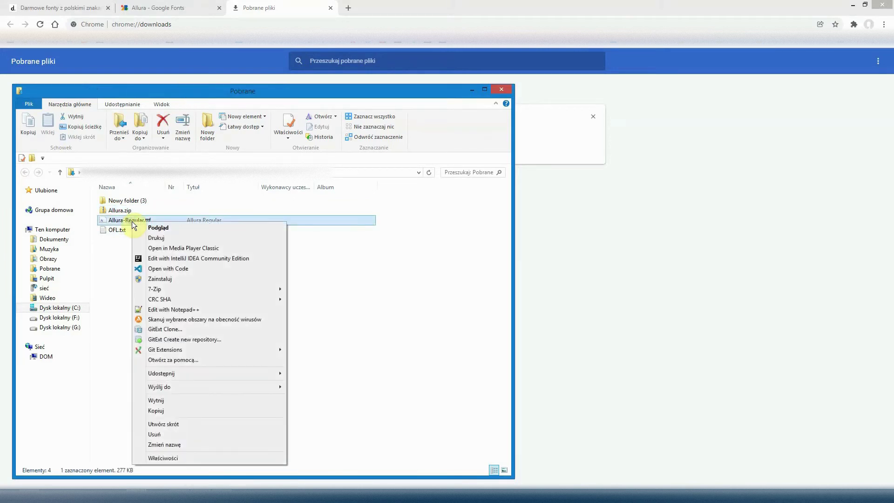
left_click(168, 279)
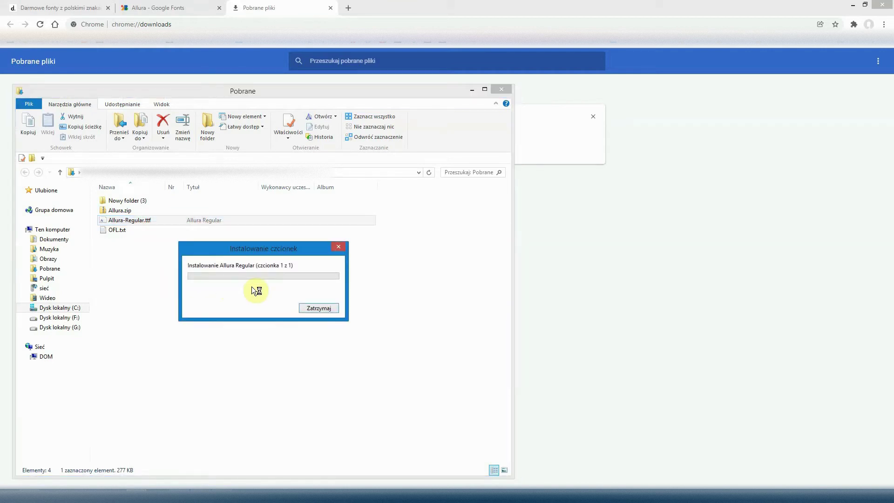
left_click(252, 286)
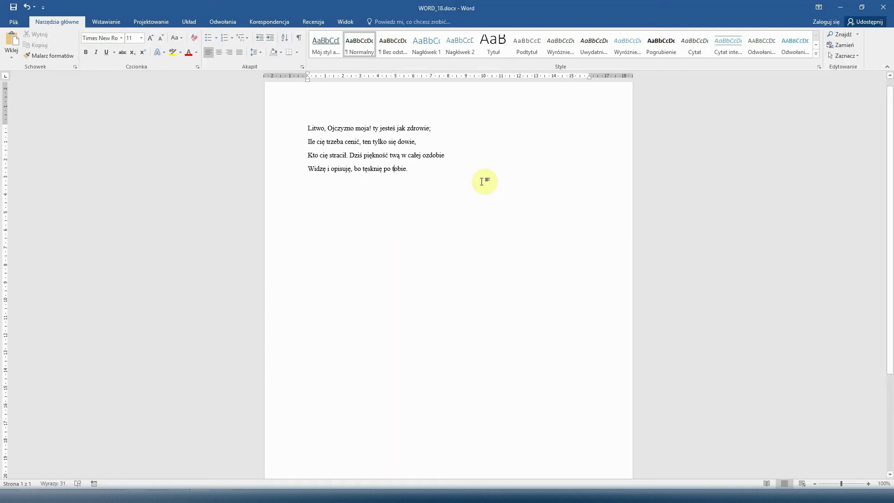
Step: Change the font of all four poem lines from Times New Roman to Allura
left_click(308, 126)
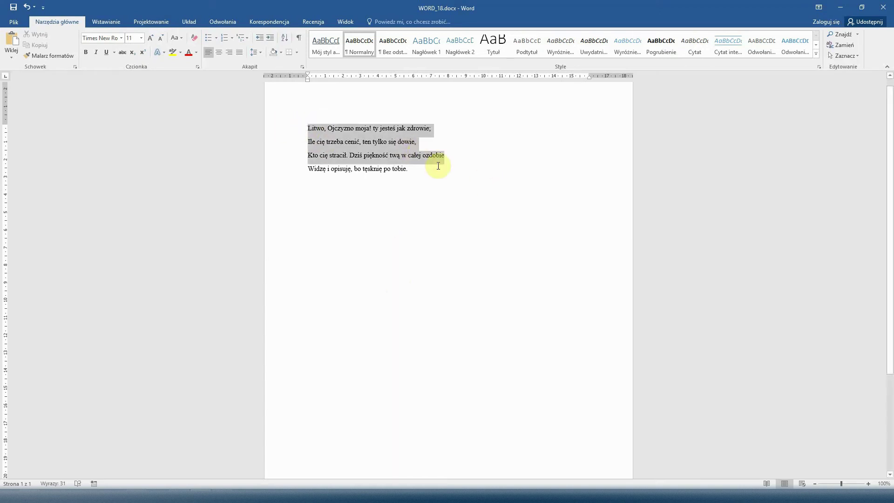
left_click_drag(307, 126, 437, 167)
left_click(107, 39)
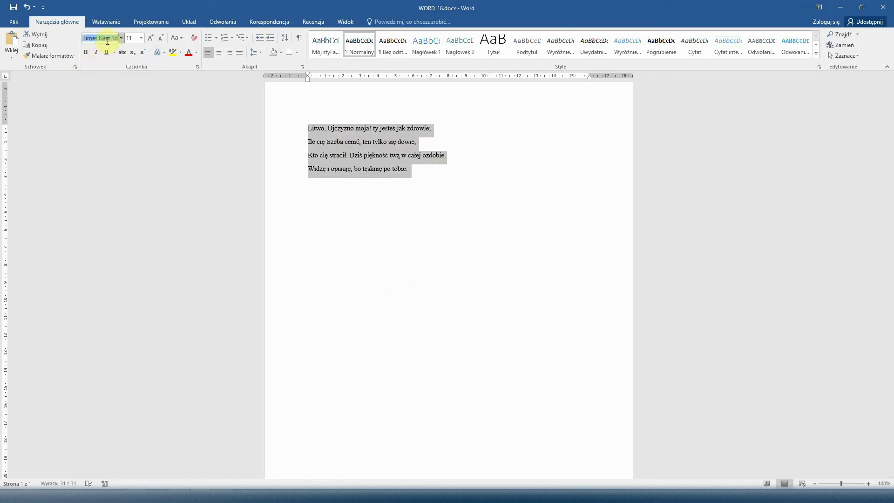
type("Allura")
left_click(120, 37)
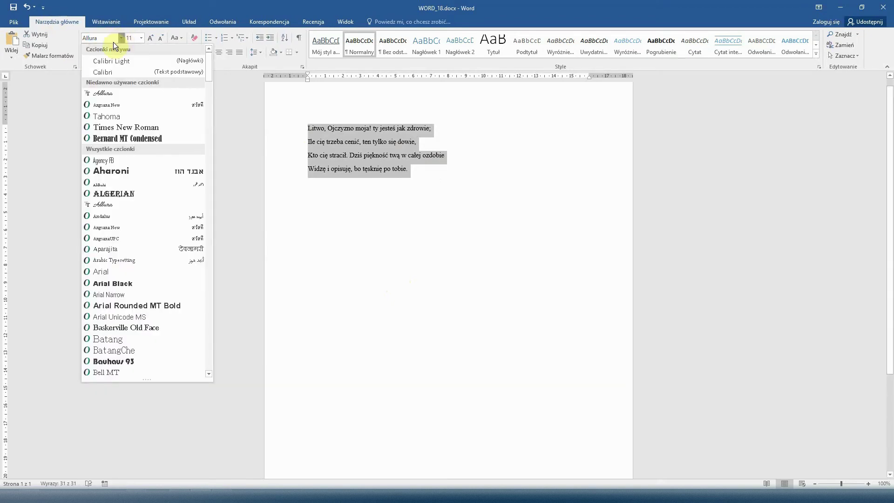
left_click(107, 92)
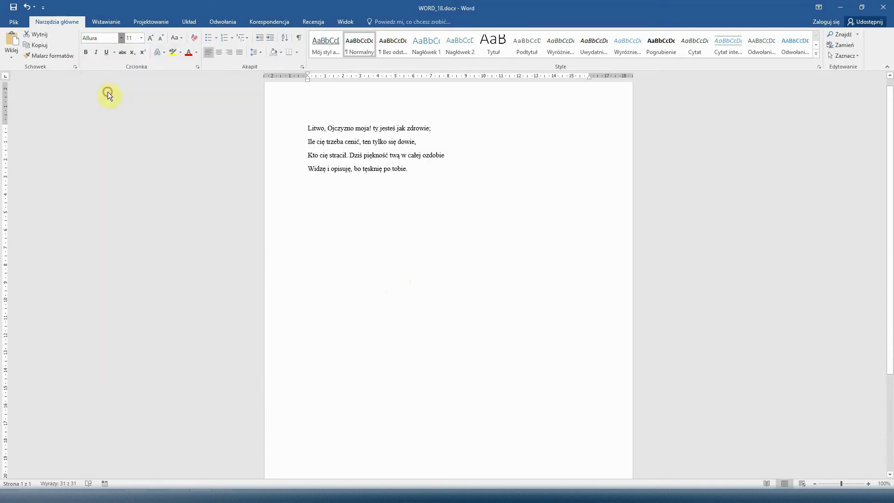
left_click(354, 127)
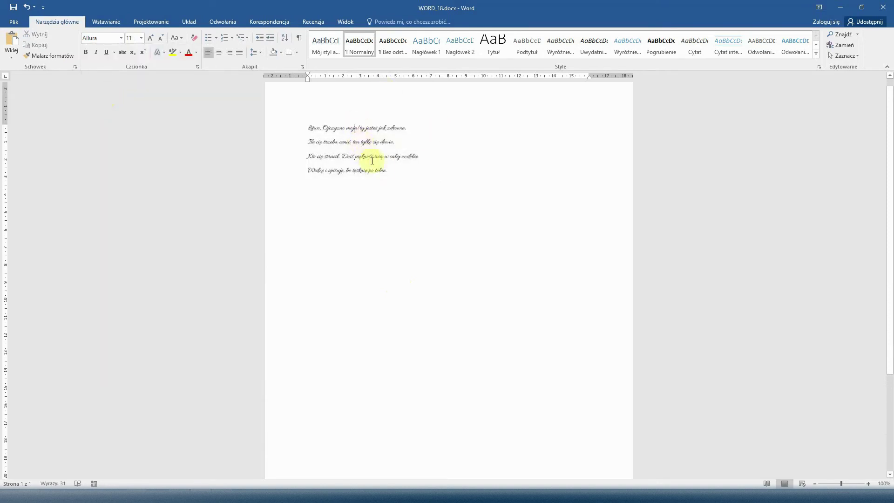
Step: Zoom in to check how the Polish letter ę in 'cię' renders in Allura
scroll(375, 161, "up", 10, "ctrl")
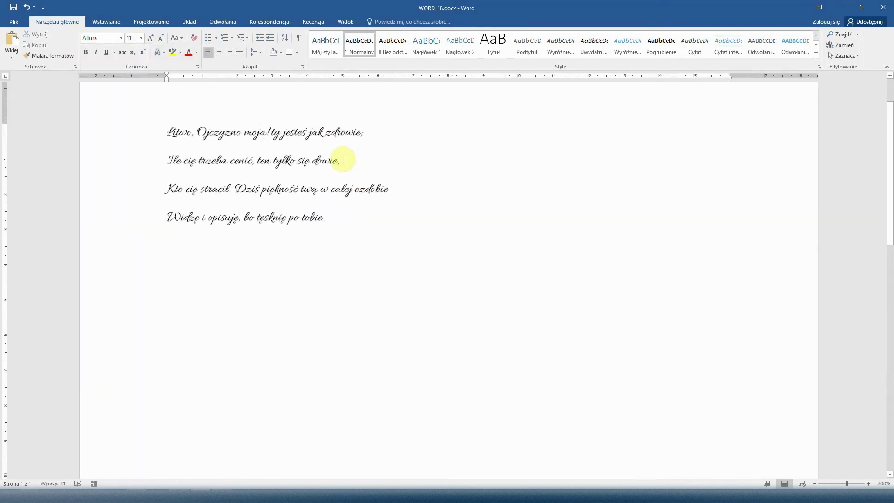
scroll(342, 160, "up", 1, "ctrl")
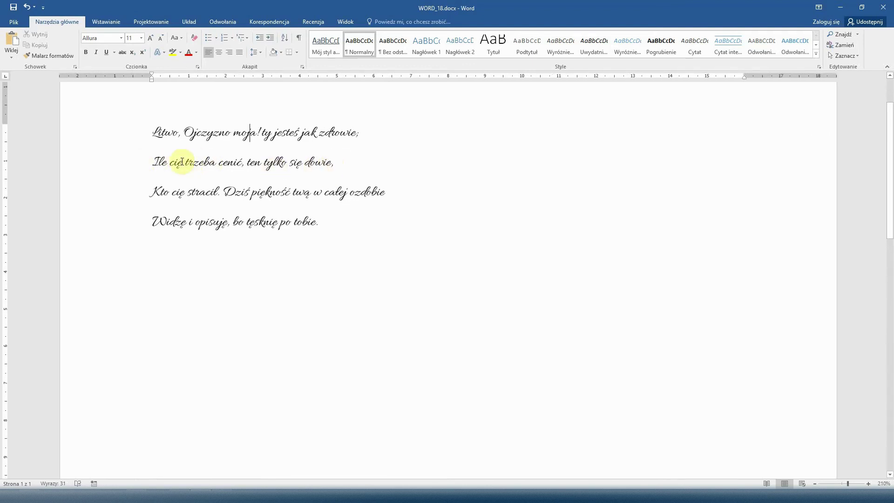
left_click_drag(178, 163, 185, 167)
left_click(335, 229)
left_click(139, 496)
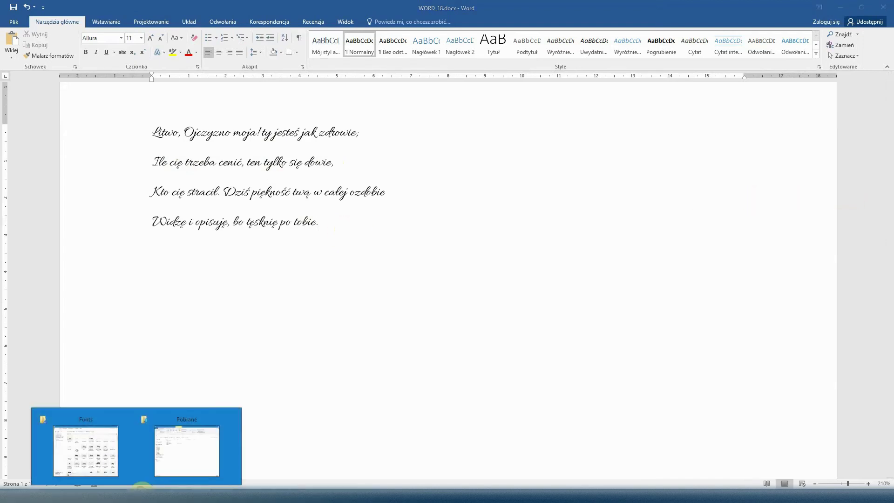
Step: Try deleting Allura Regular from the Fonts folder, which fails with a 'font in use' error
left_click(90, 451)
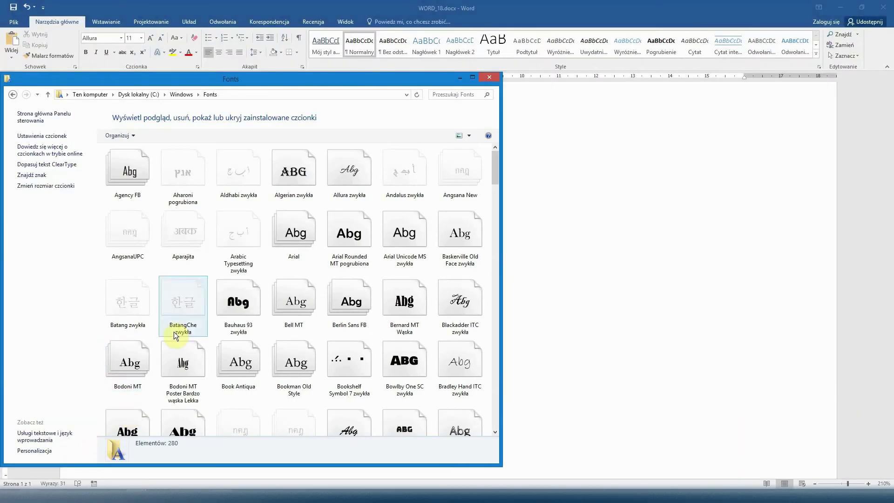
left_click(346, 177)
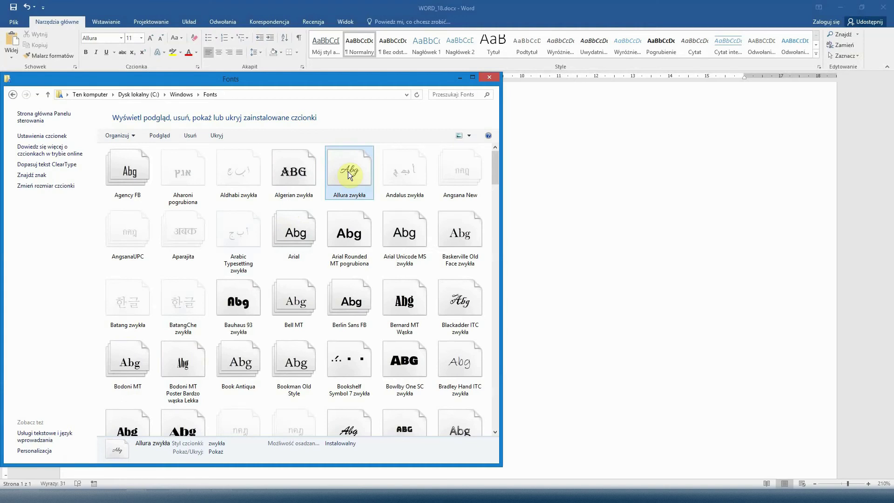
key("Delete")
key("Return")
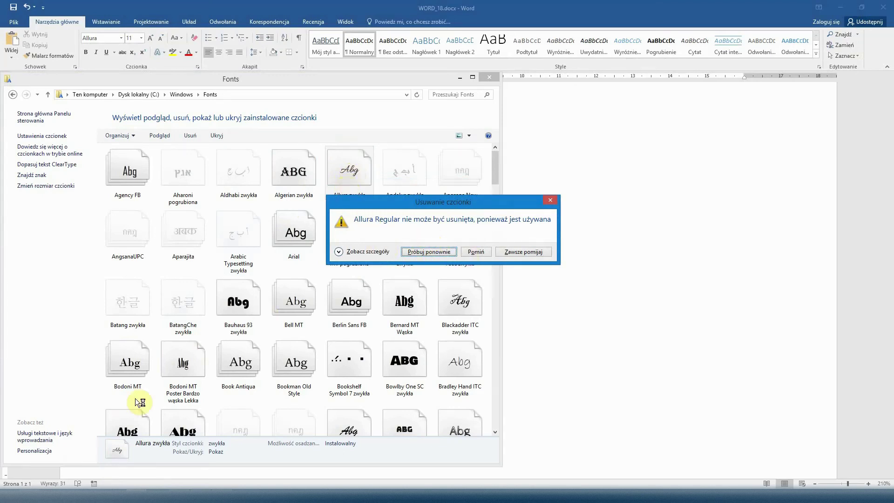
Step: Save and close Word, retry deleting Allura (279 fonts remain), then reopen WORD_18.docx
left_click(198, 497)
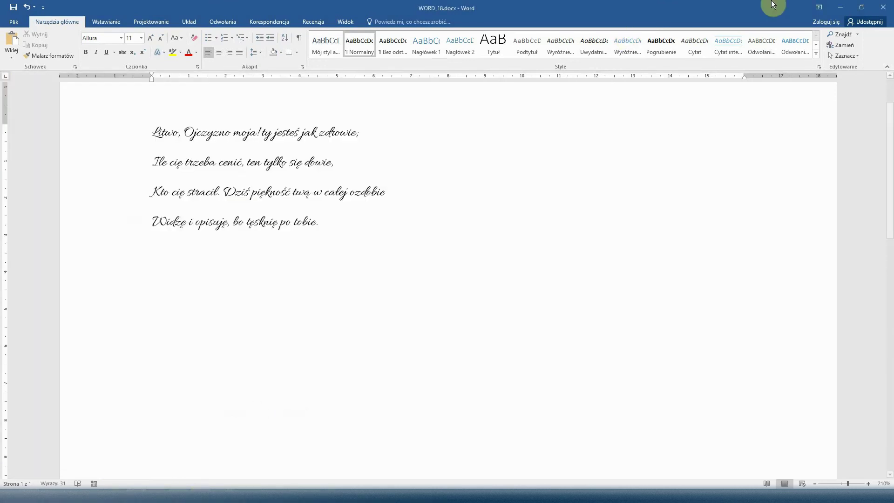
left_click(885, 9)
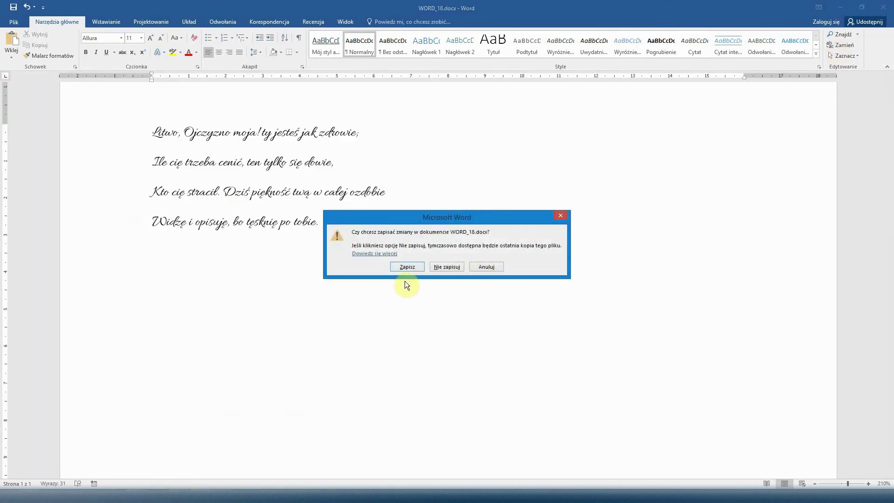
left_click(415, 267)
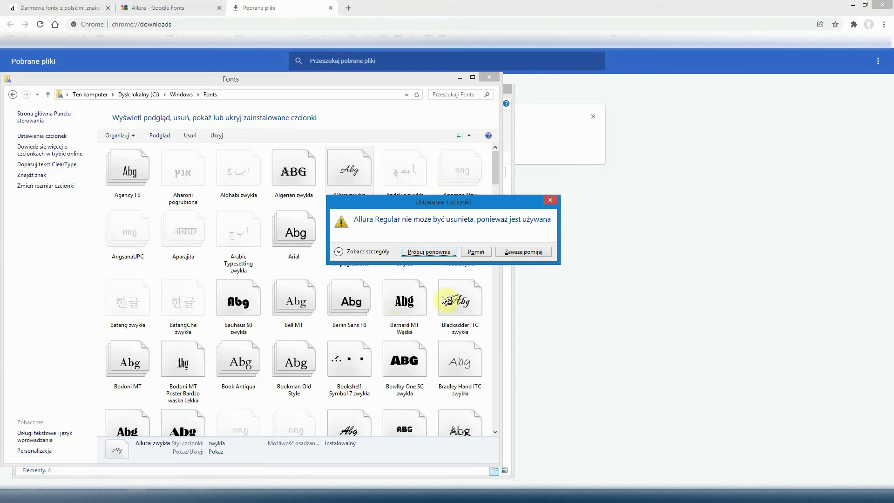
left_click(429, 251)
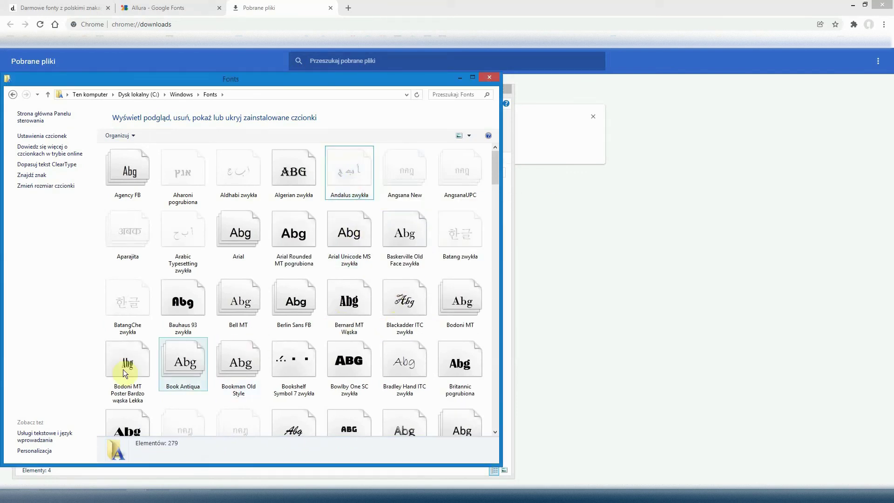
left_click(51, 499)
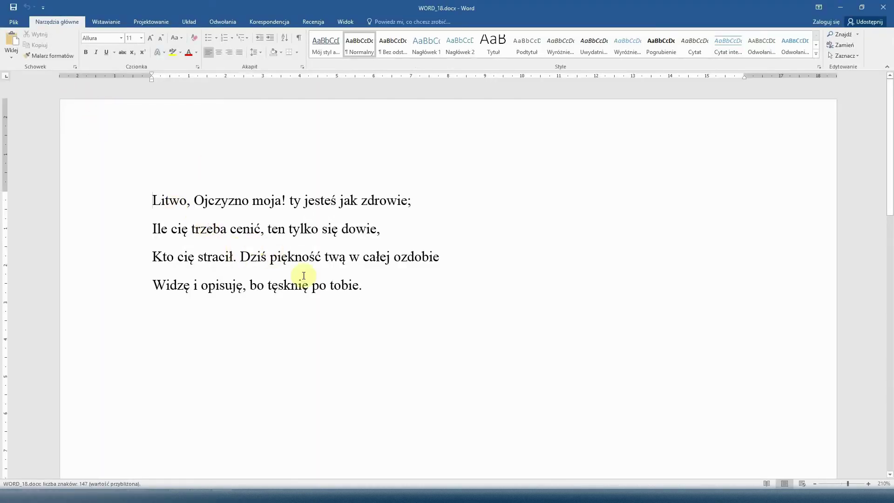
left_click(368, 290)
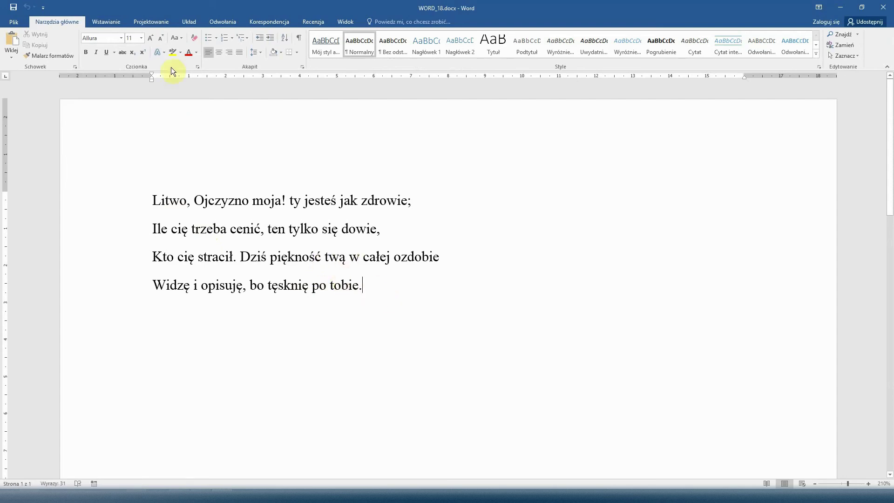
left_click(121, 37)
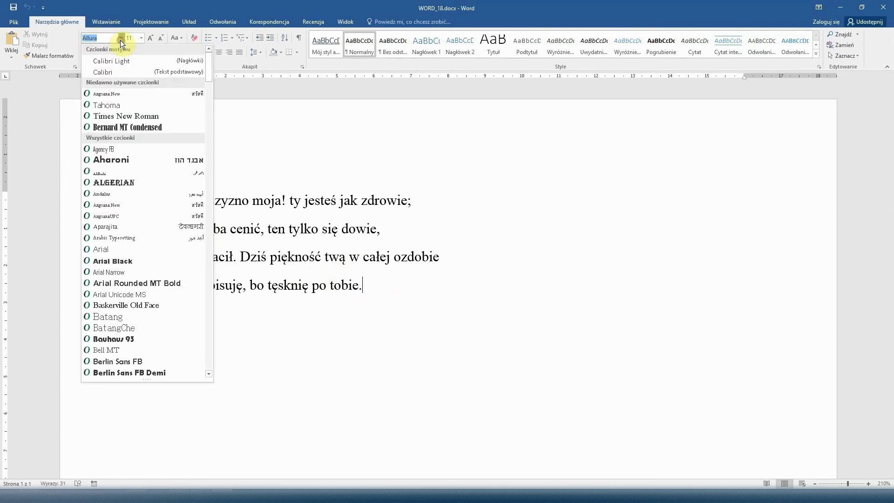
type("Al")
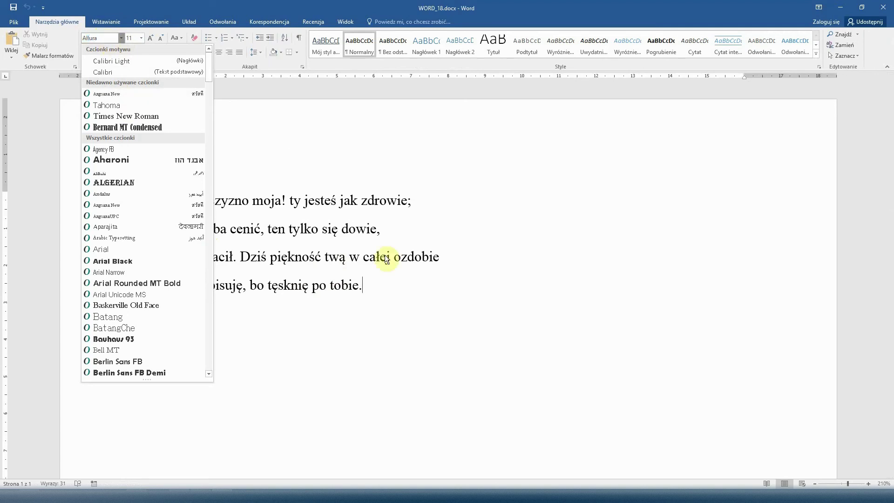
left_click(377, 274)
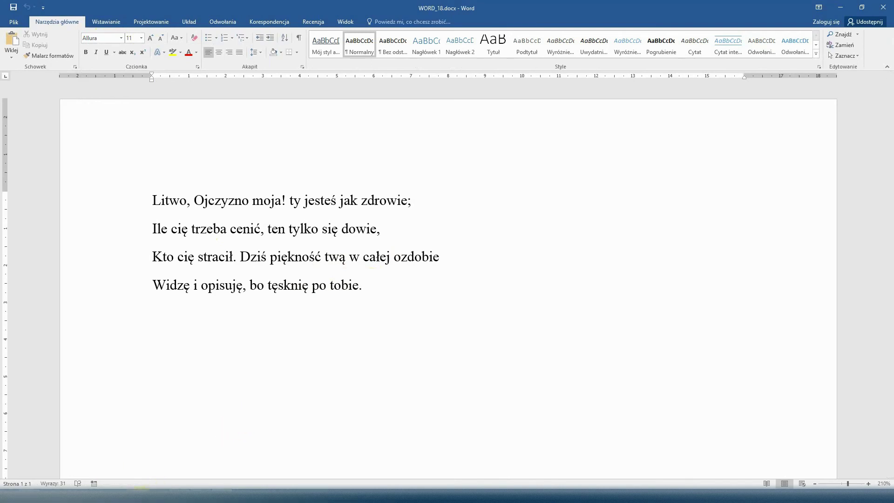
Step: Reinstall Allura-Regular.ttf into the Fonts folder (280 fonts) and view the poem in Allura again
left_click(140, 496)
left_click(165, 446)
left_click(111, 220)
double_click(116, 219)
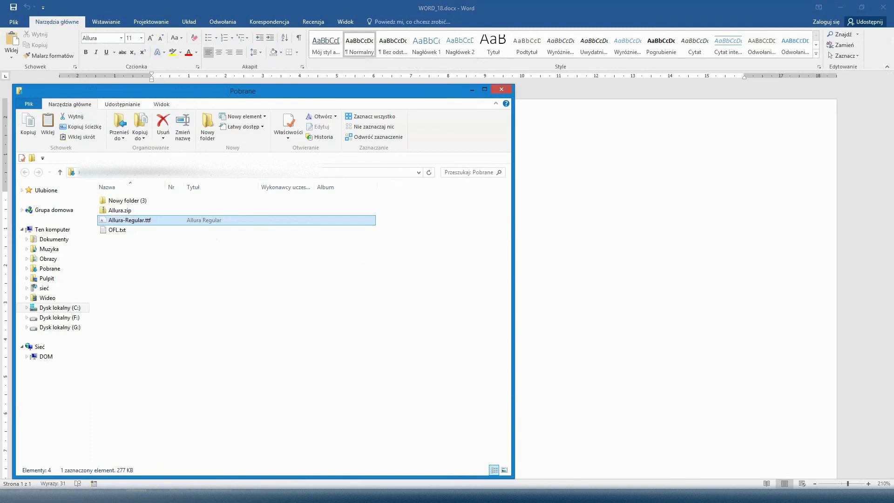
left_click(82, 438)
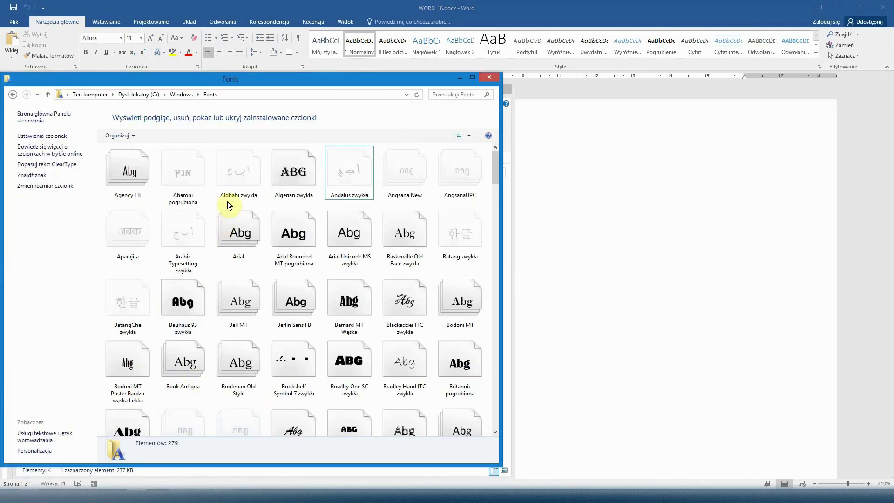
left_click_drag(208, 157, 208, 158)
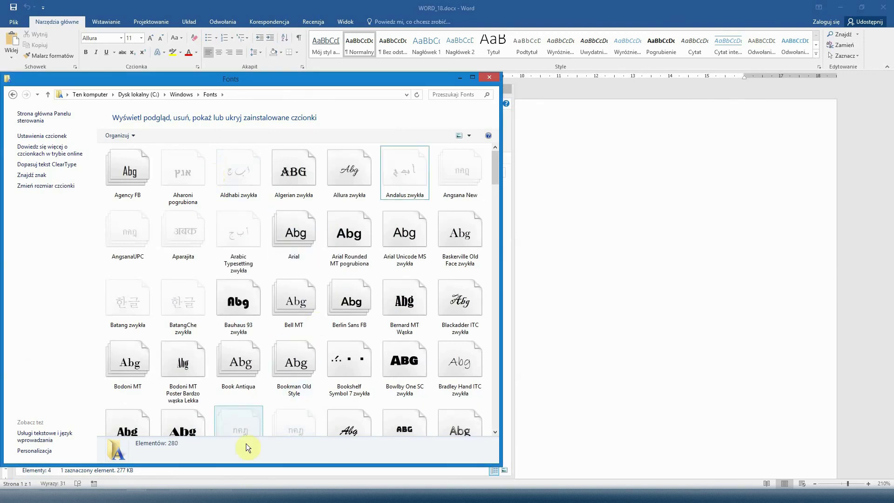
left_click(219, 496)
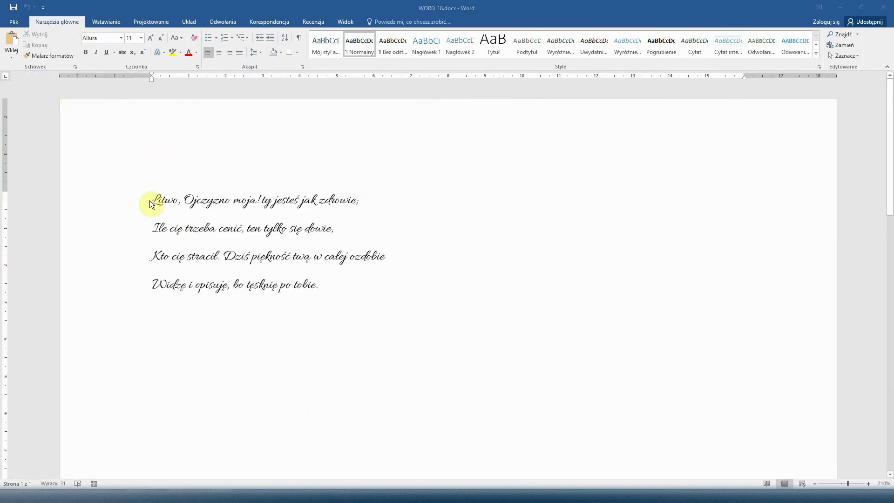